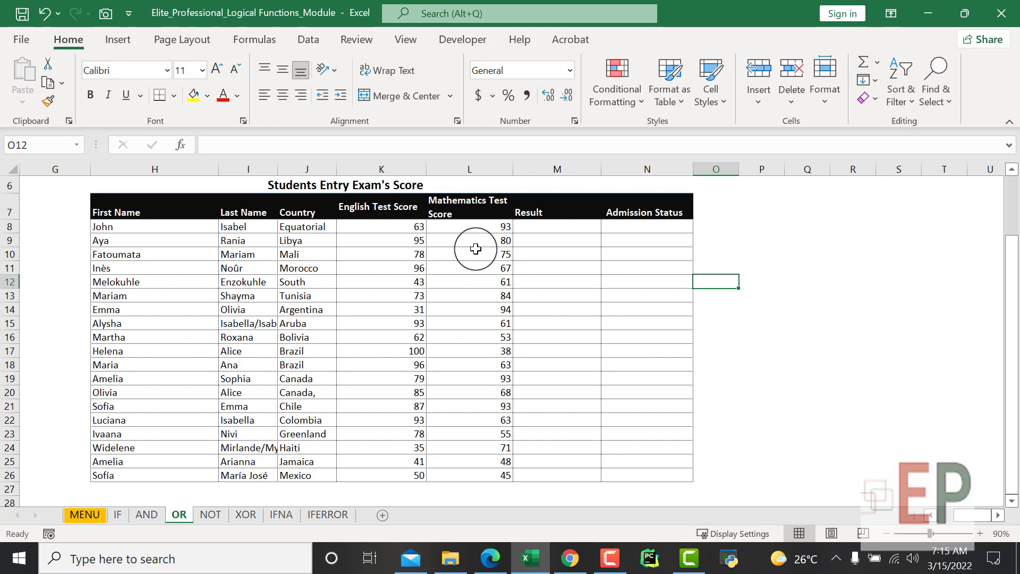
- Start an OR formula in the first Result cell, M8, with the English score condition K8>=70 as its first argument
left_click(545, 230)
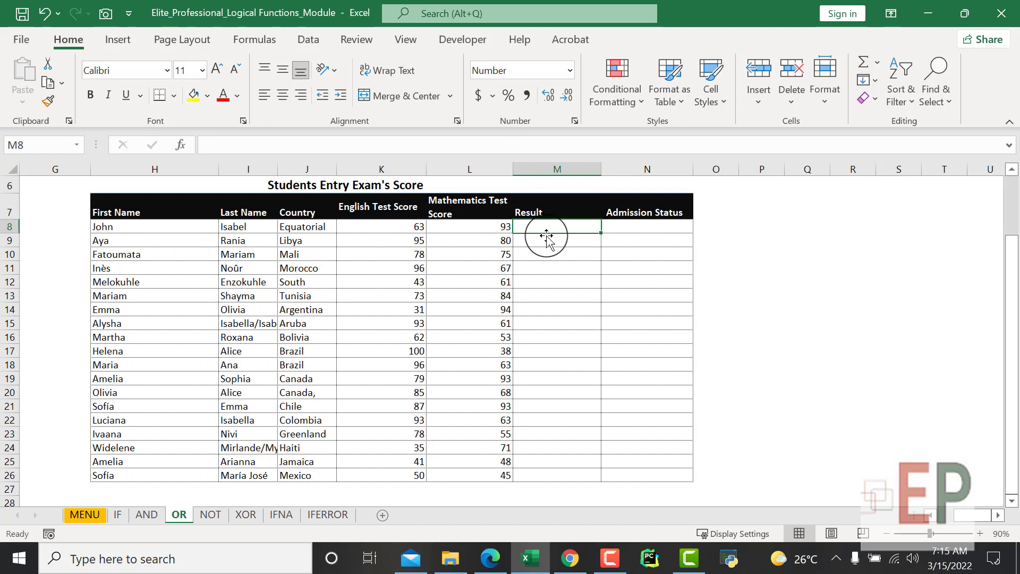
type("=")
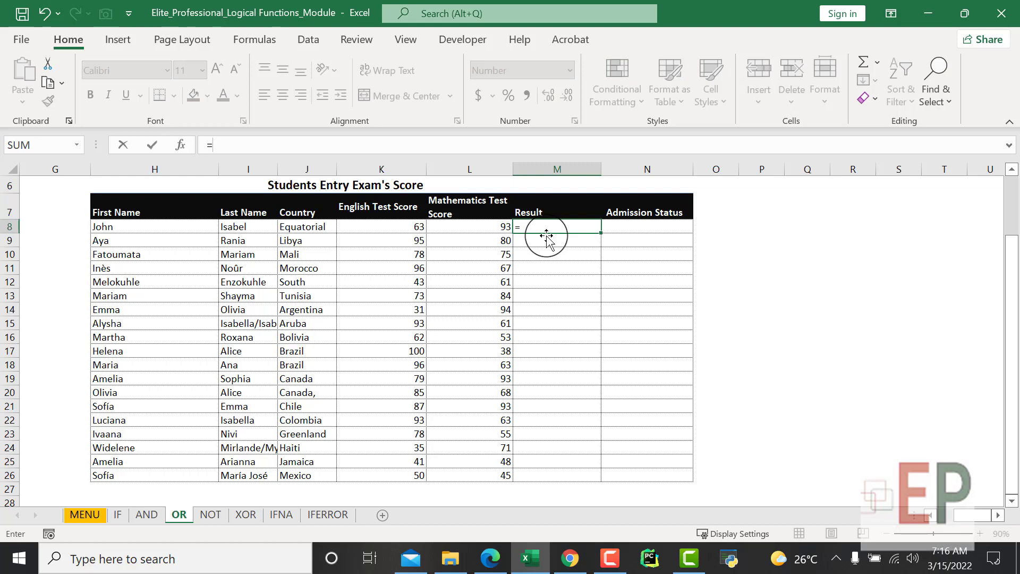
type("or")
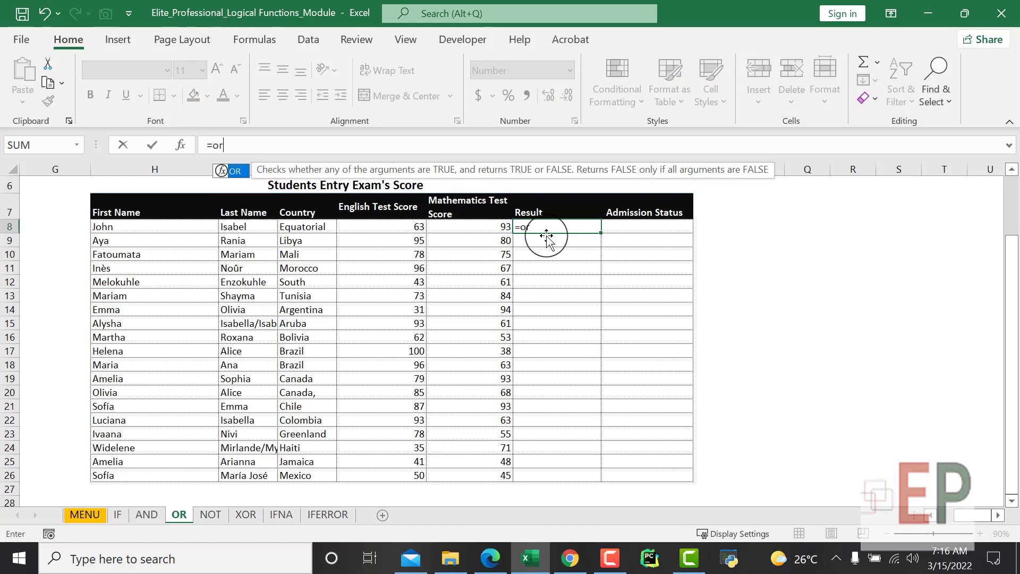
key("Tab")
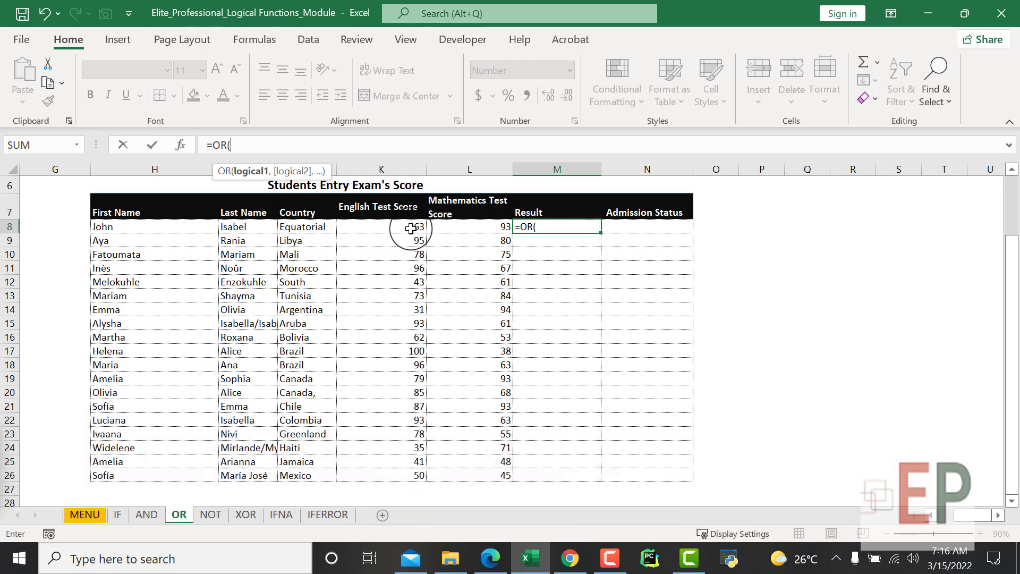
left_click(412, 228)
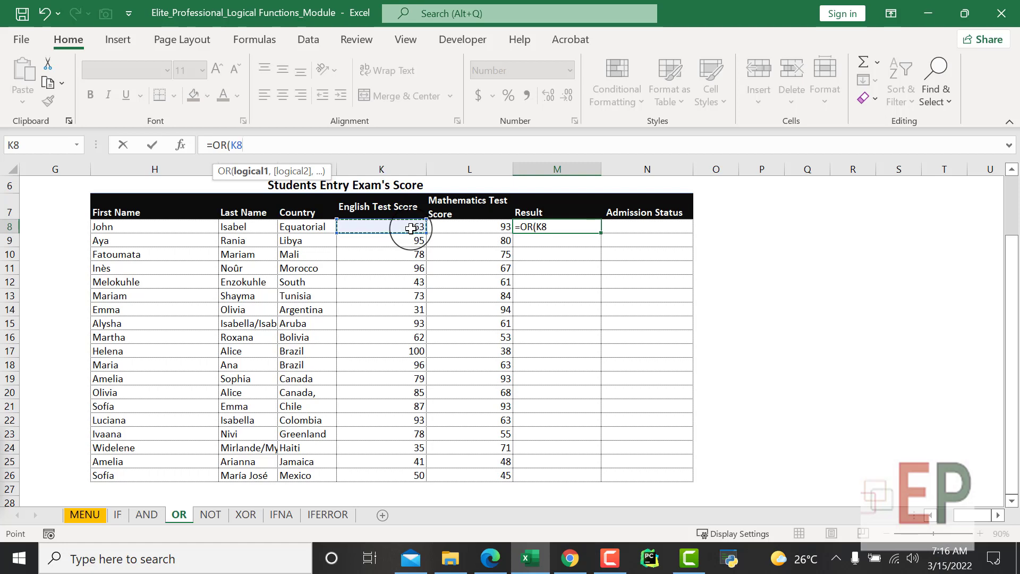
type(">")
type(">=")
type("70")
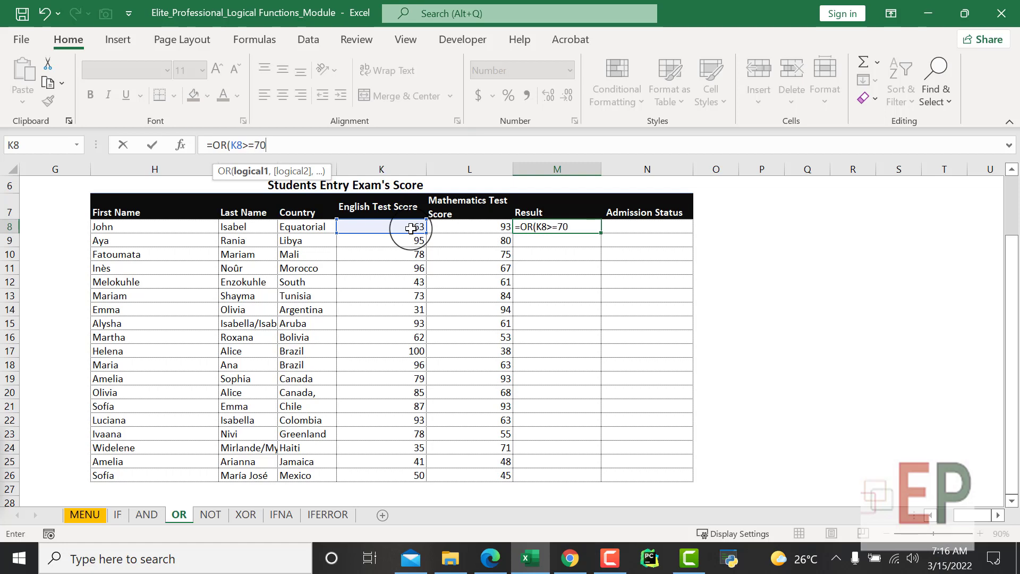
type(",")
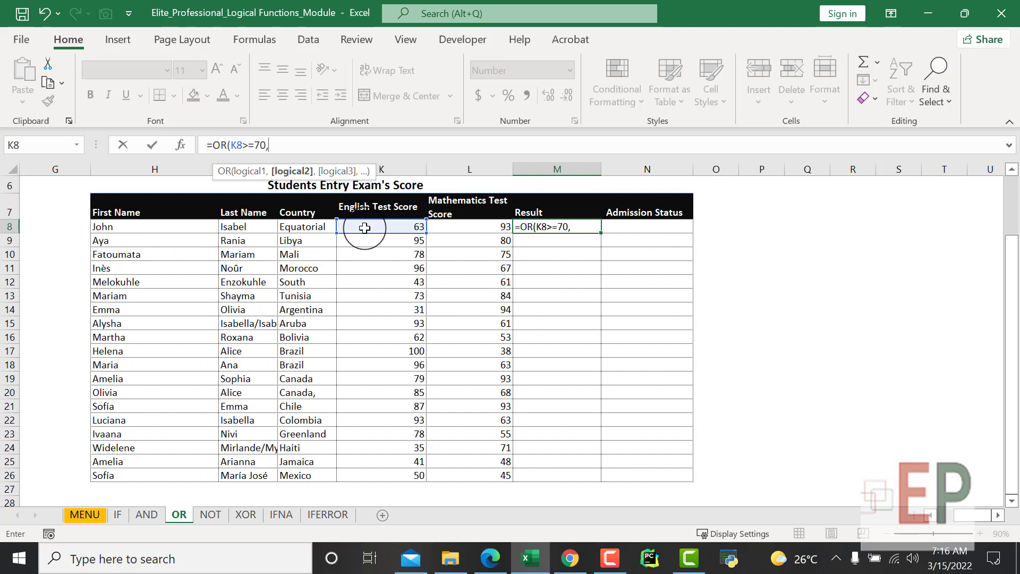
- Add the Mathematics score condition L8>=60 and complete the OR formula in M8
left_click(473, 222)
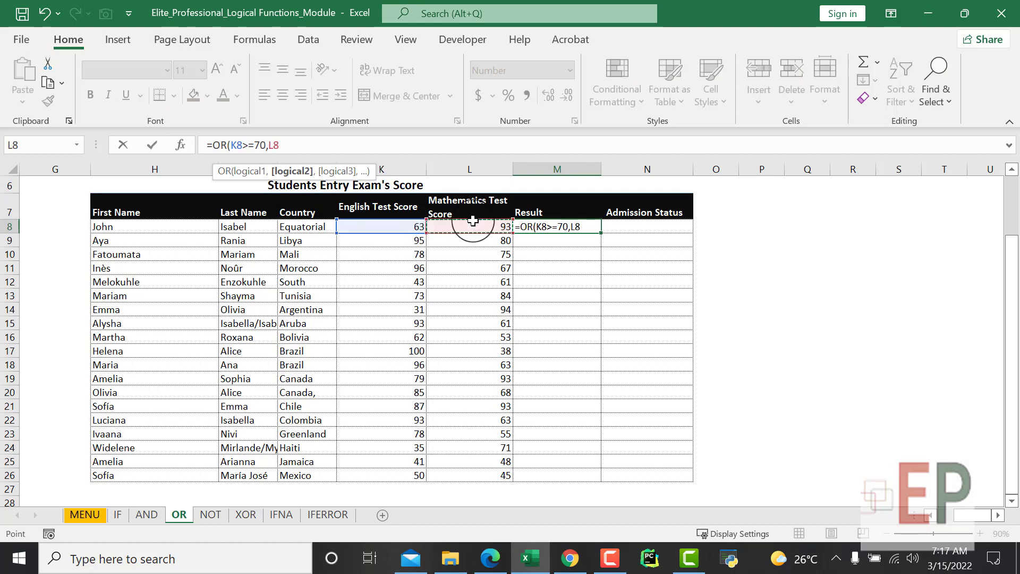
type("=")
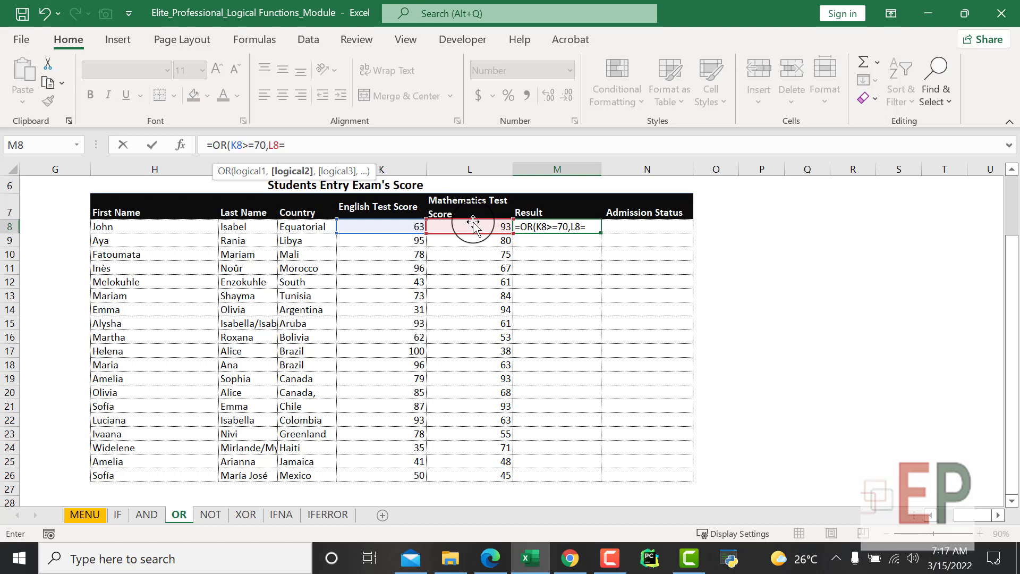
key("BackSpace")
type(">=60")
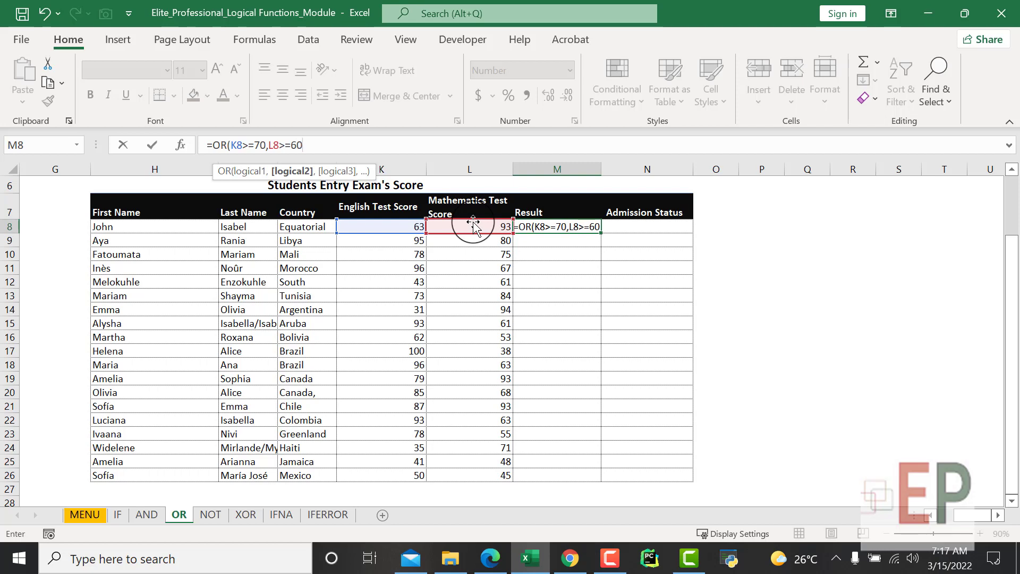
type(")")
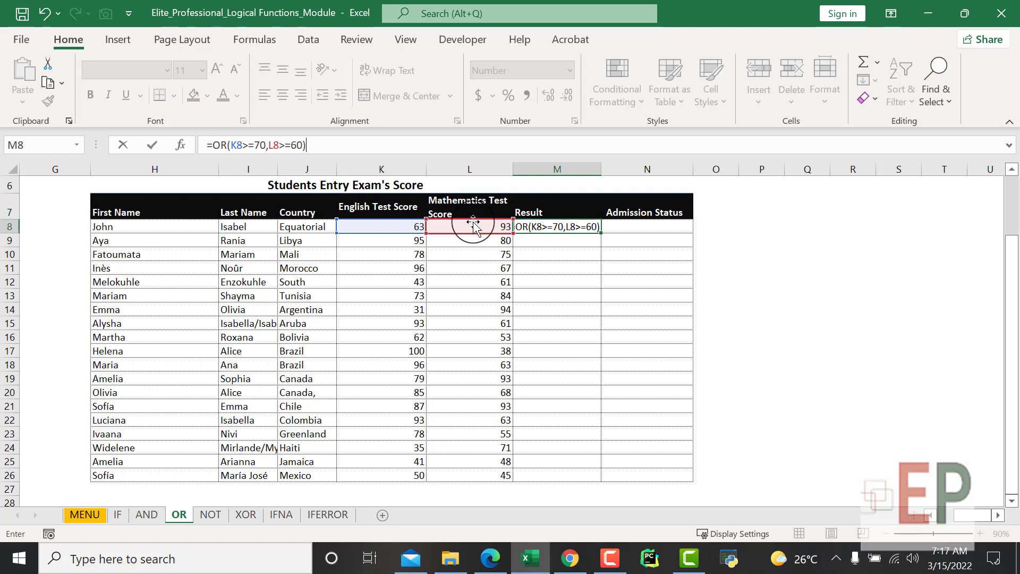
key("Return")
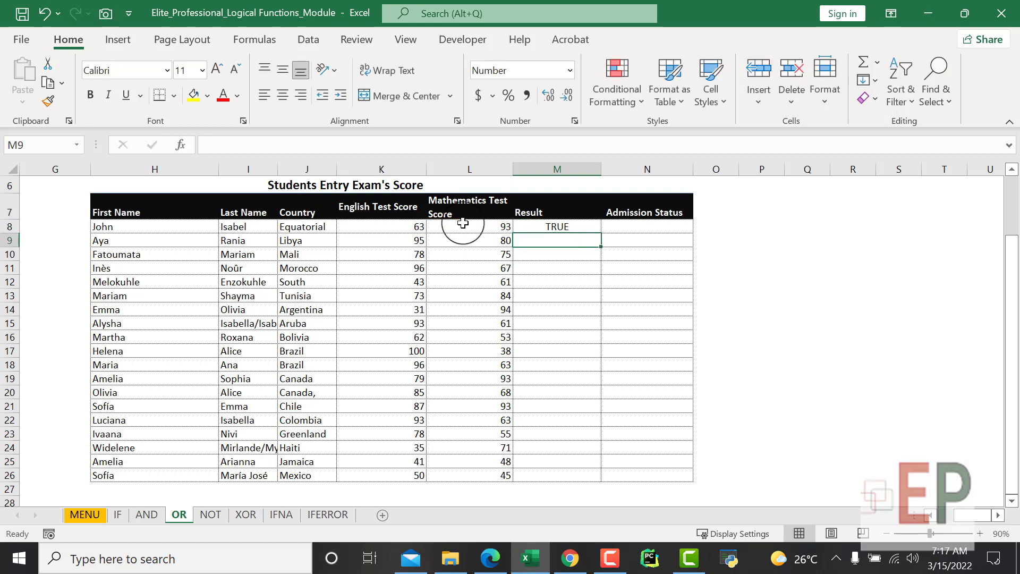
- Fill the OR formula from M8 down to M26 and check the row 16 result against its English and Mathematics scores
left_click(555, 225)
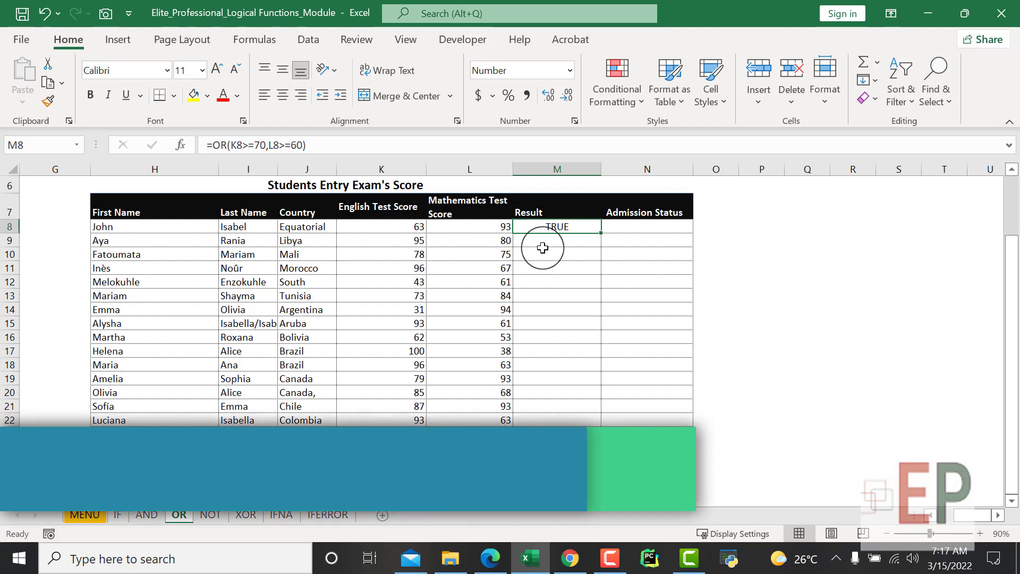
left_click_drag(601, 232, 606, 475)
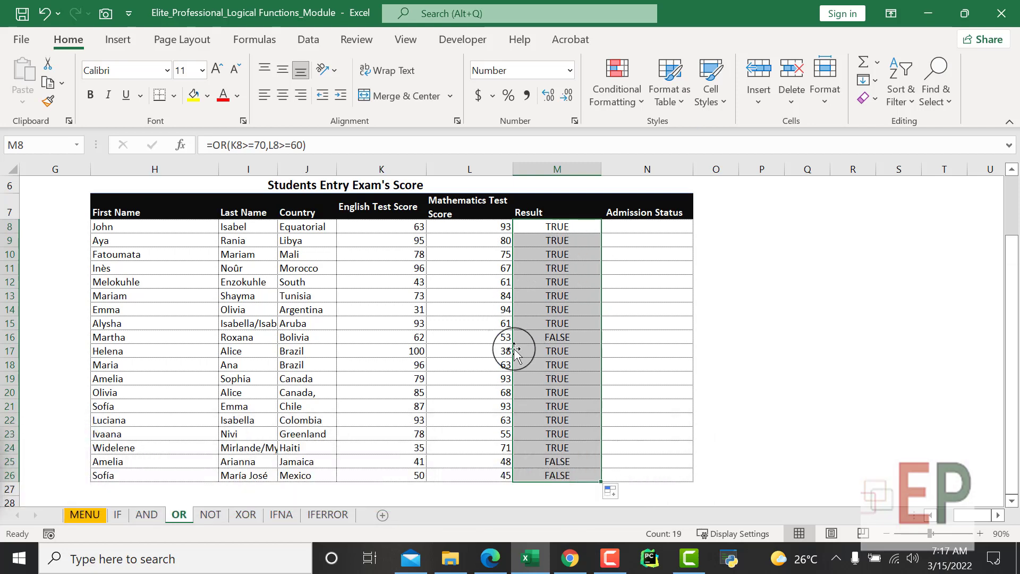
left_click(542, 378)
left_click(557, 340)
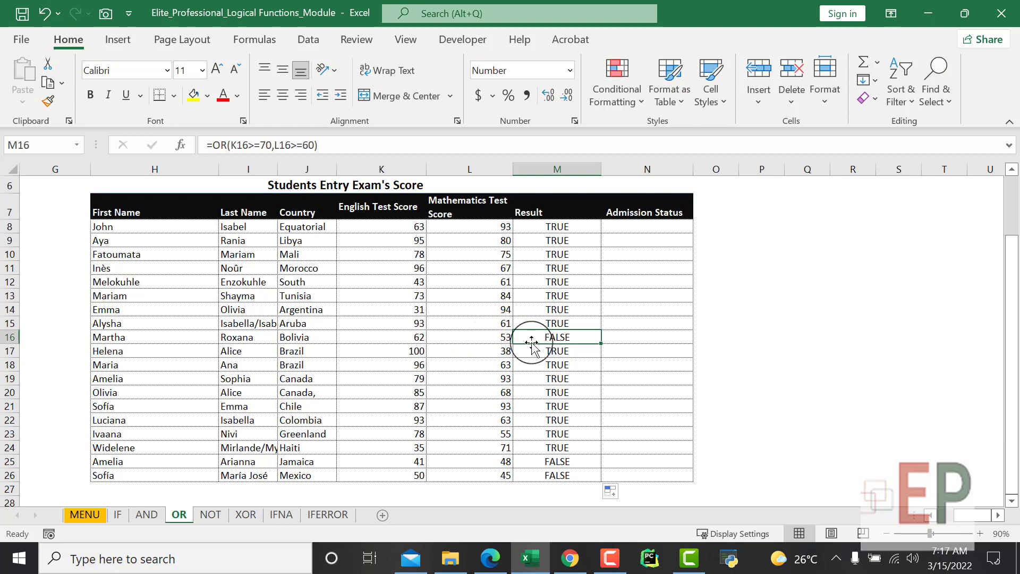
left_click(406, 340)
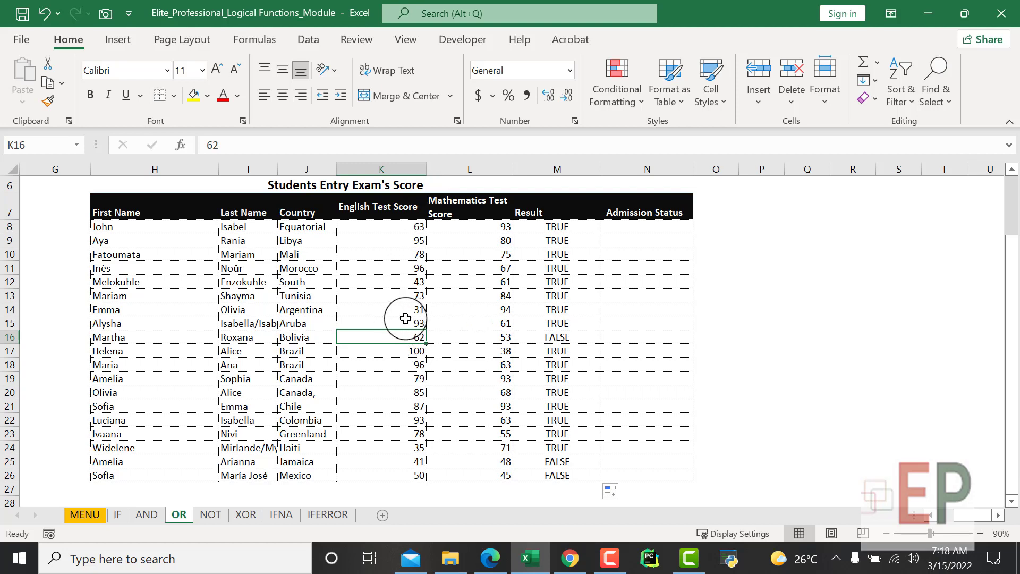
left_click(480, 336)
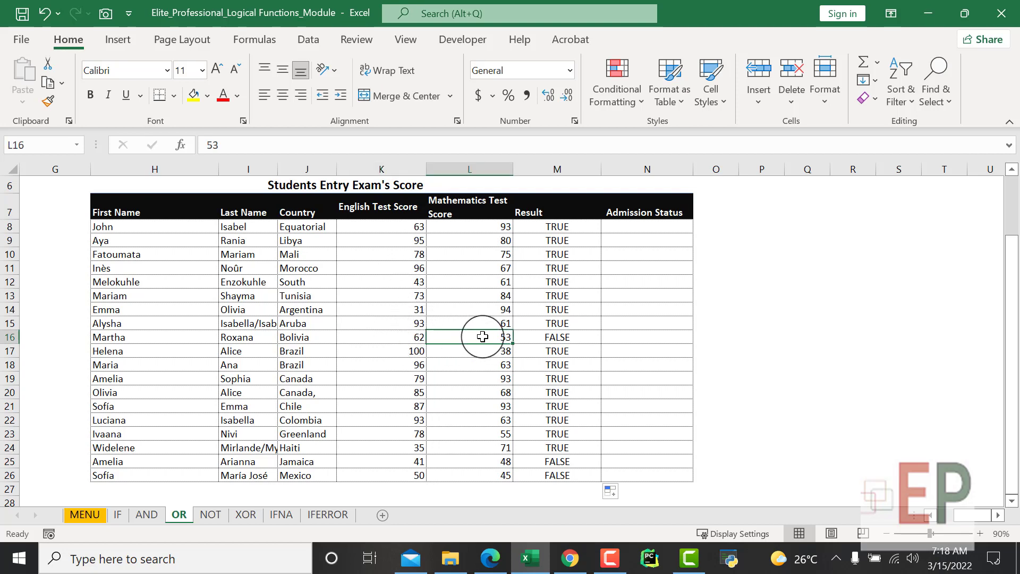
left_click(537, 337)
left_click(486, 337)
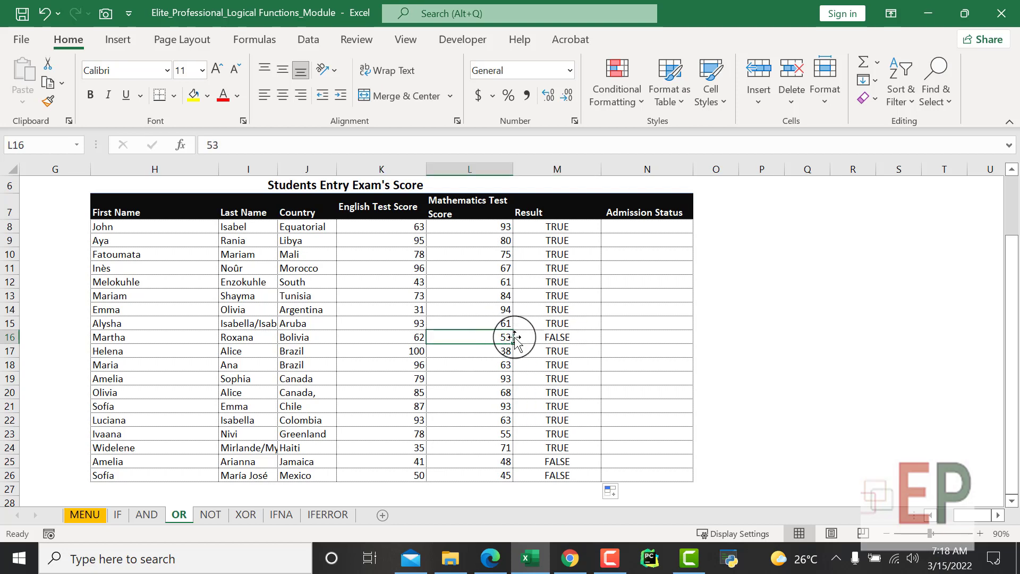
left_click(636, 228)
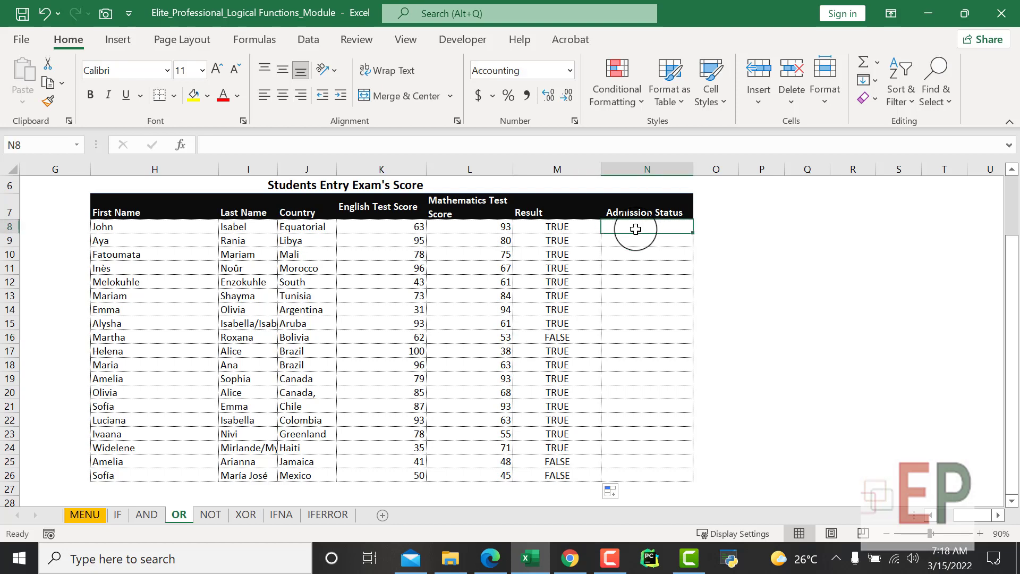
type("=IF(")
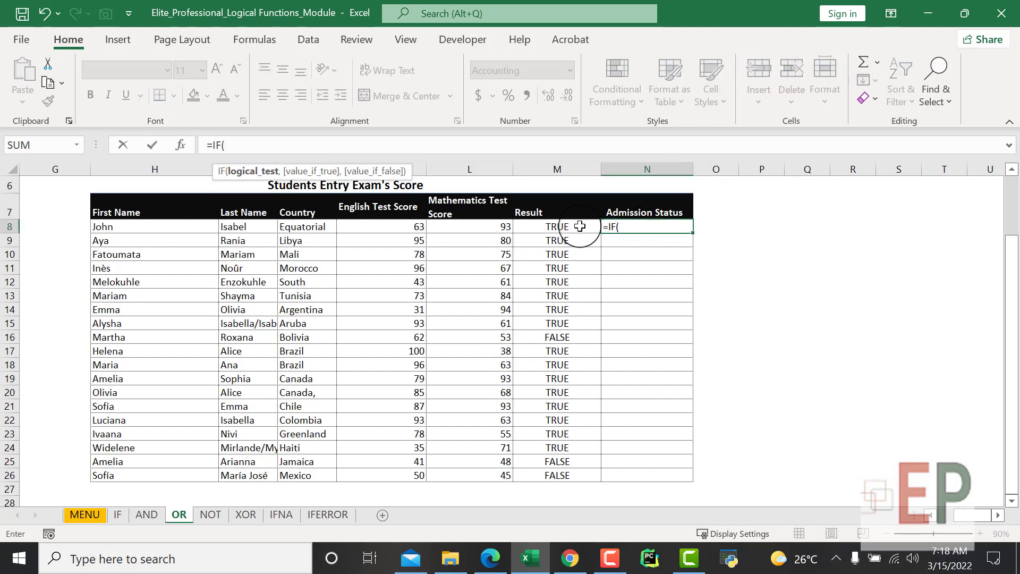
left_click(578, 226)
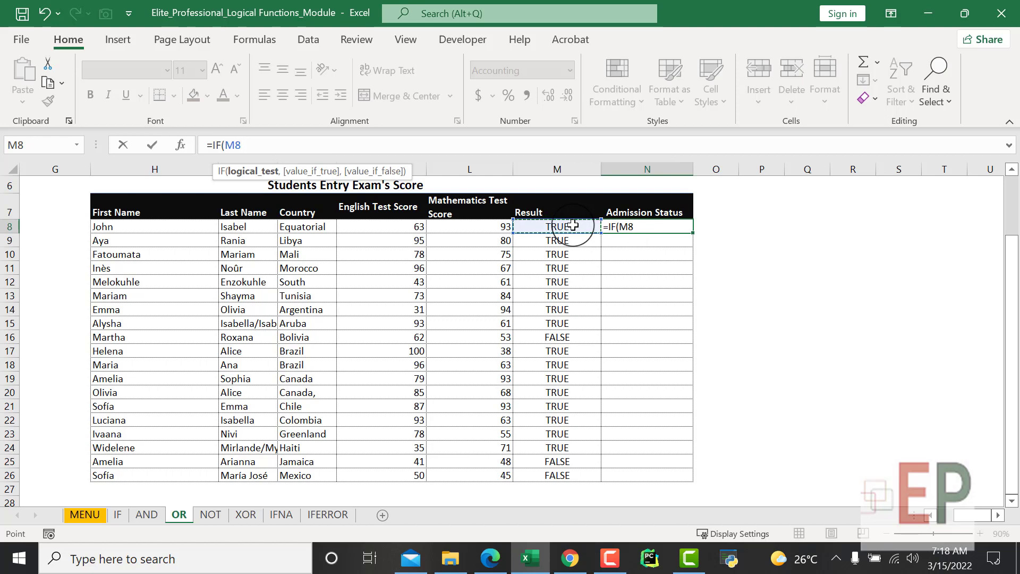
key("Escape")
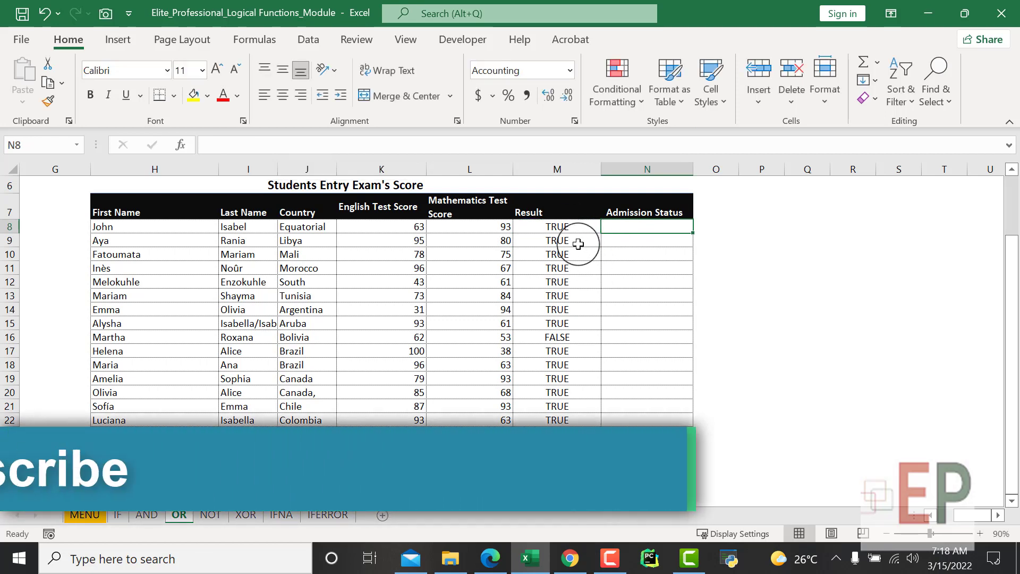
- Wrap the OR formula in M8 in an IF returning "Passed" or "Failed", and fill it down the Result column to M26
left_click(577, 227)
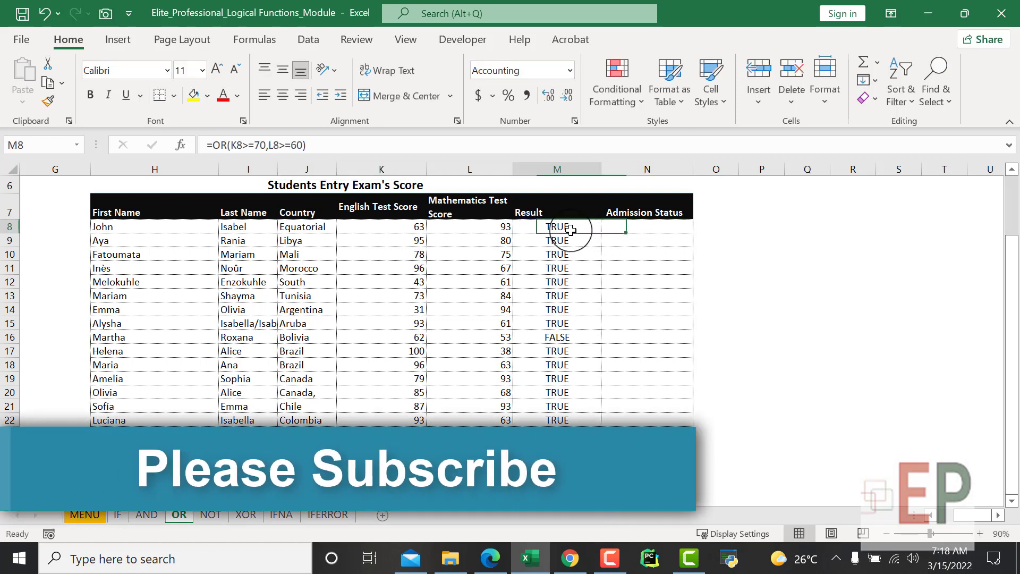
left_click(216, 145)
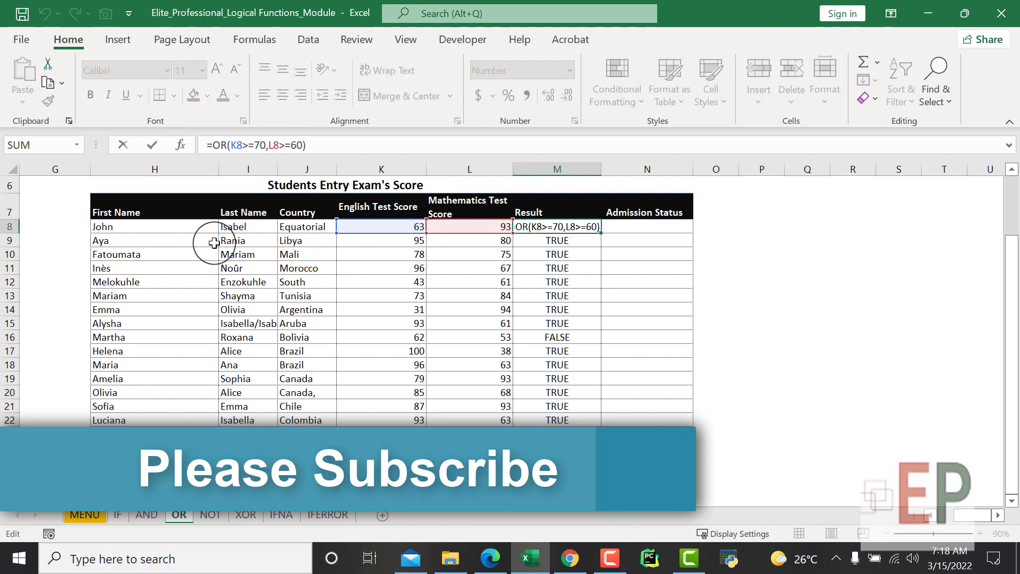
type("IF(")
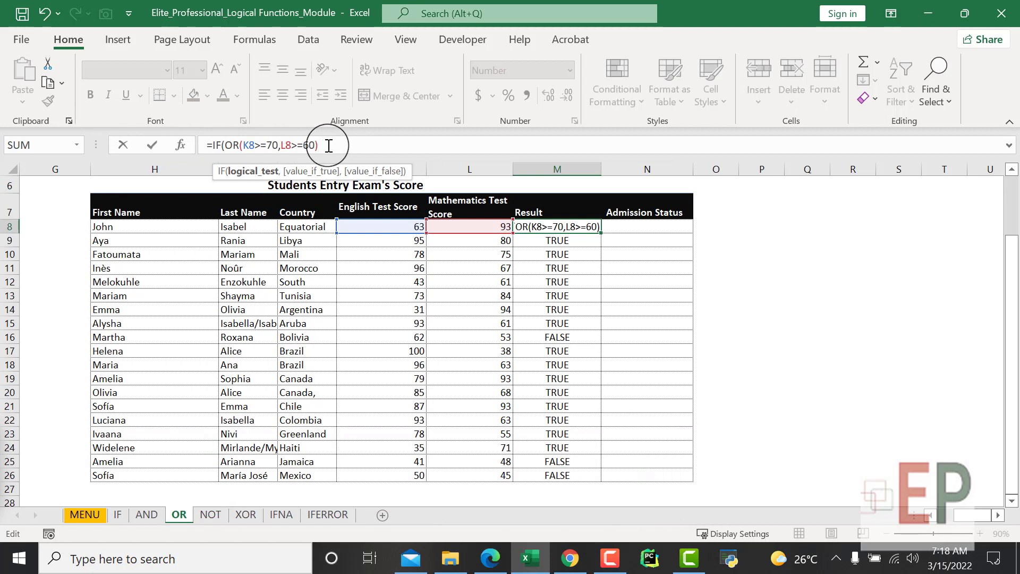
type(",\"Pas")
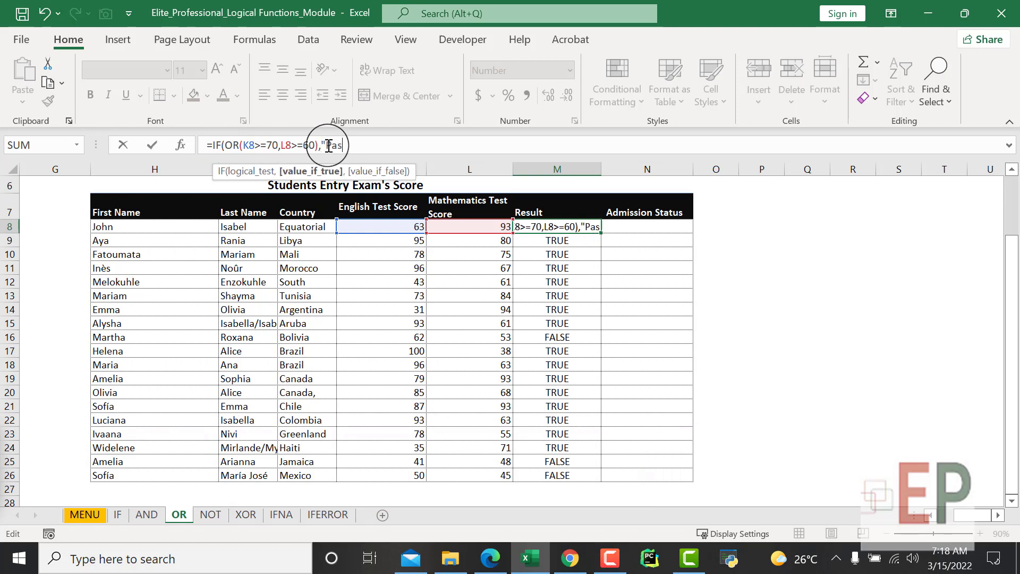
type("sed\",")
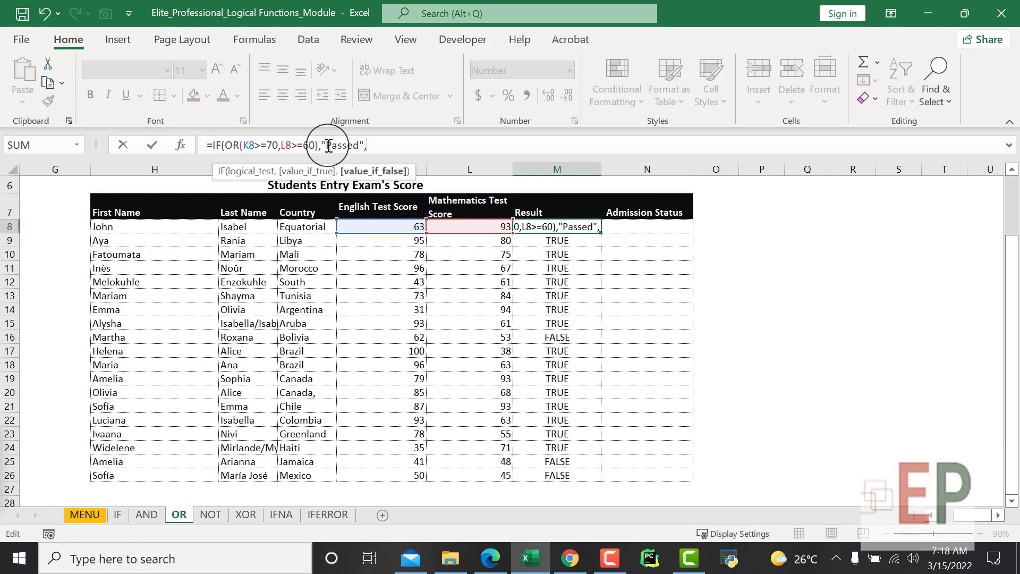
type("\"")
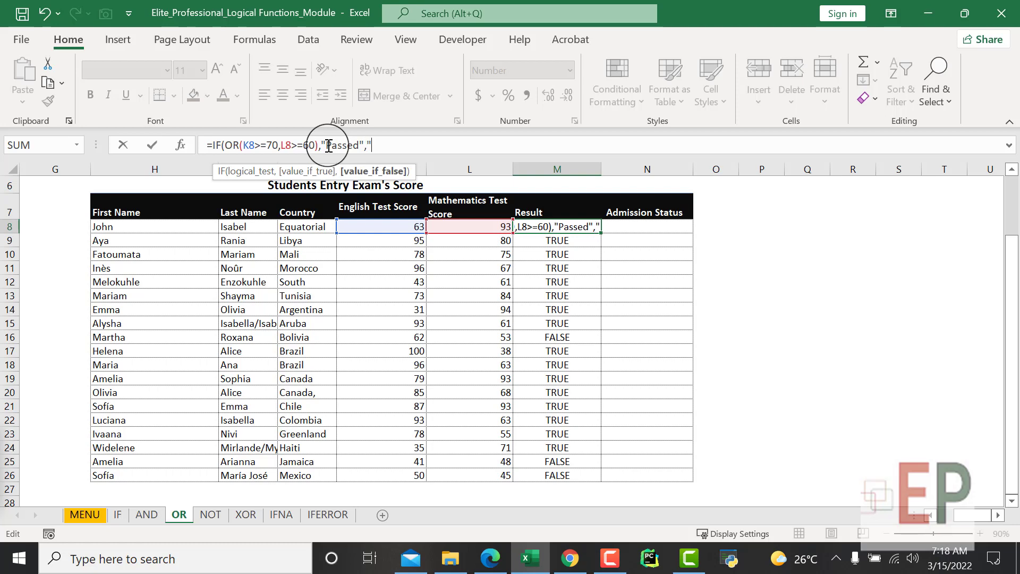
type("Failed\"")
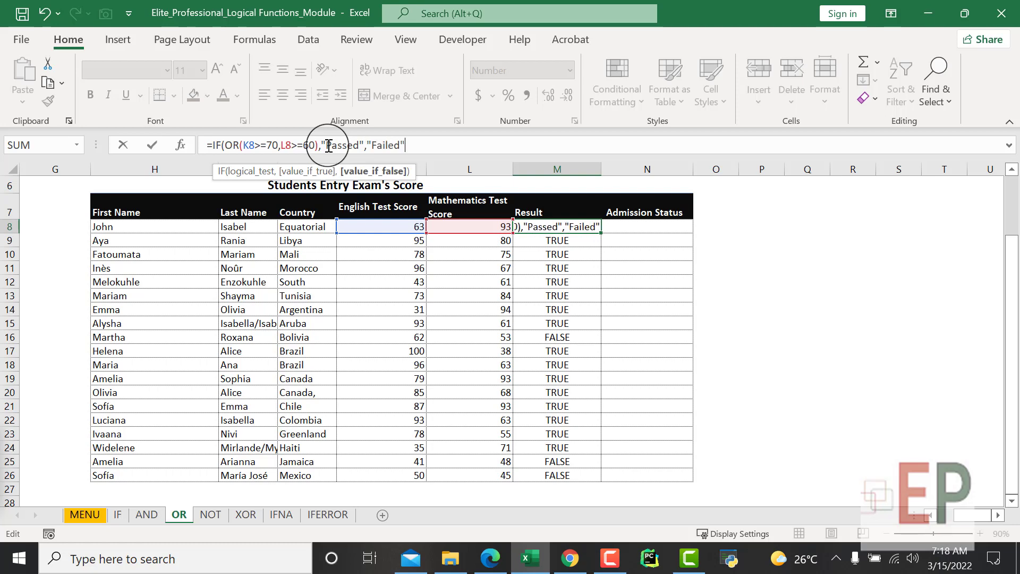
type(")")
key("Return")
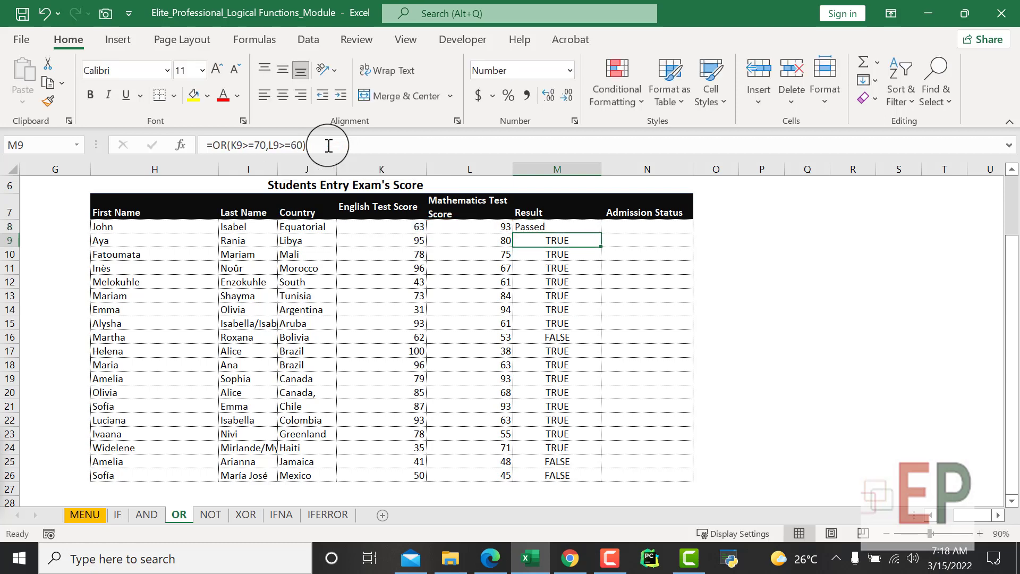
left_click(553, 227)
double_click(600, 234)
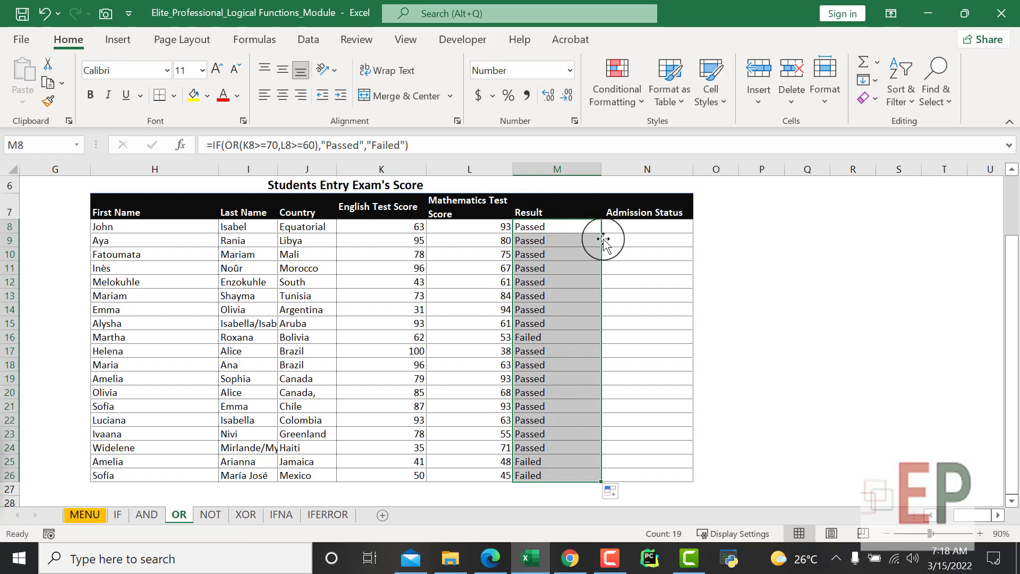
- Start an IF formula in the first Admission Status cell, N8, testing M8="passed" with Admitted as the value if true
left_click(611, 225)
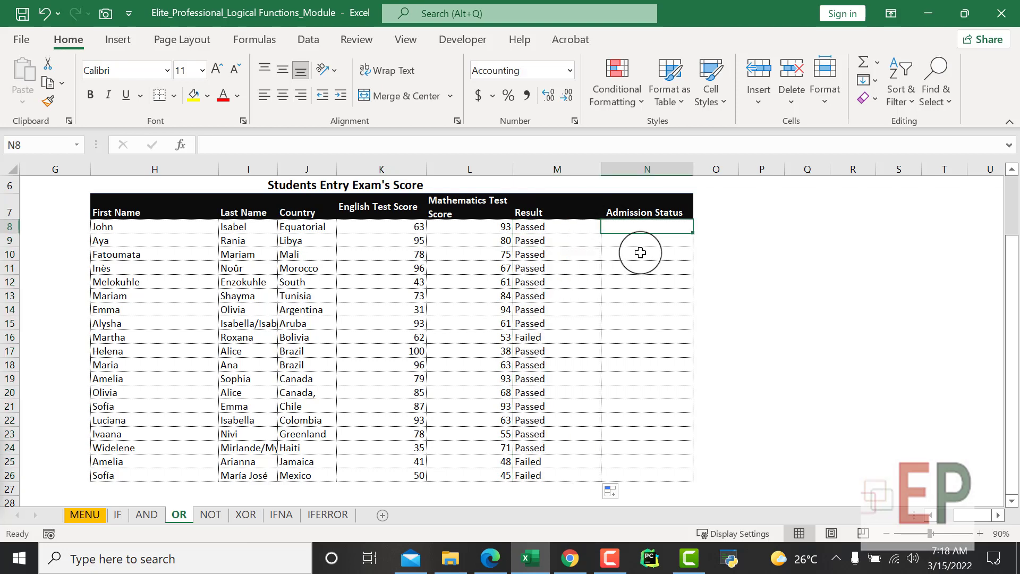
type("=")
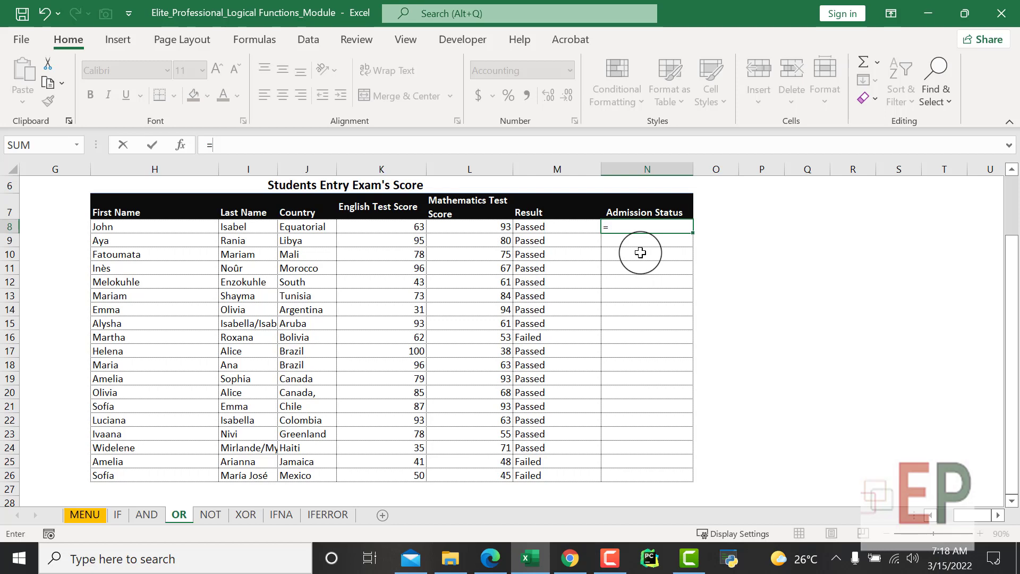
type("IF(")
left_click(545, 228)
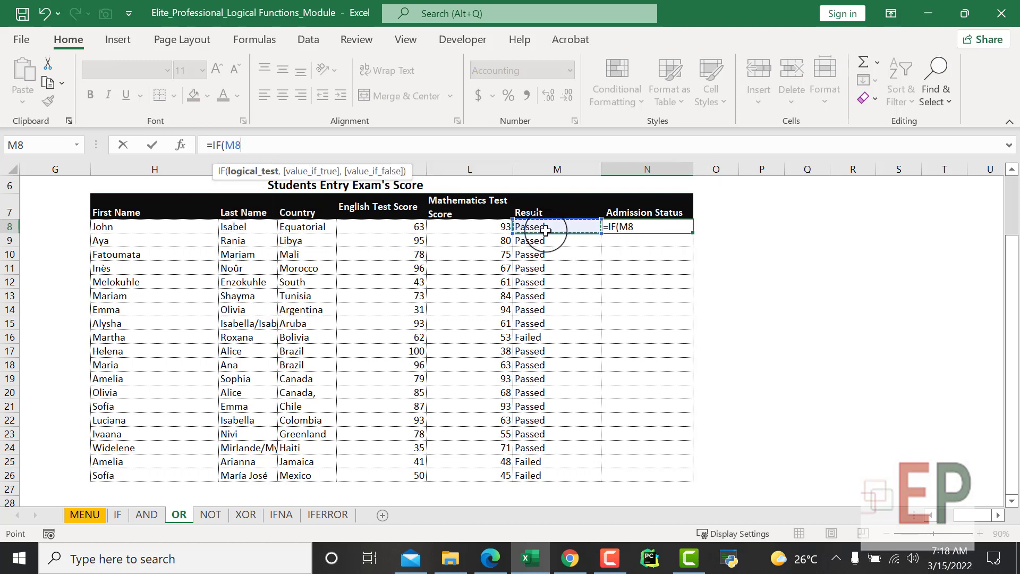
type("=\"passed\"")
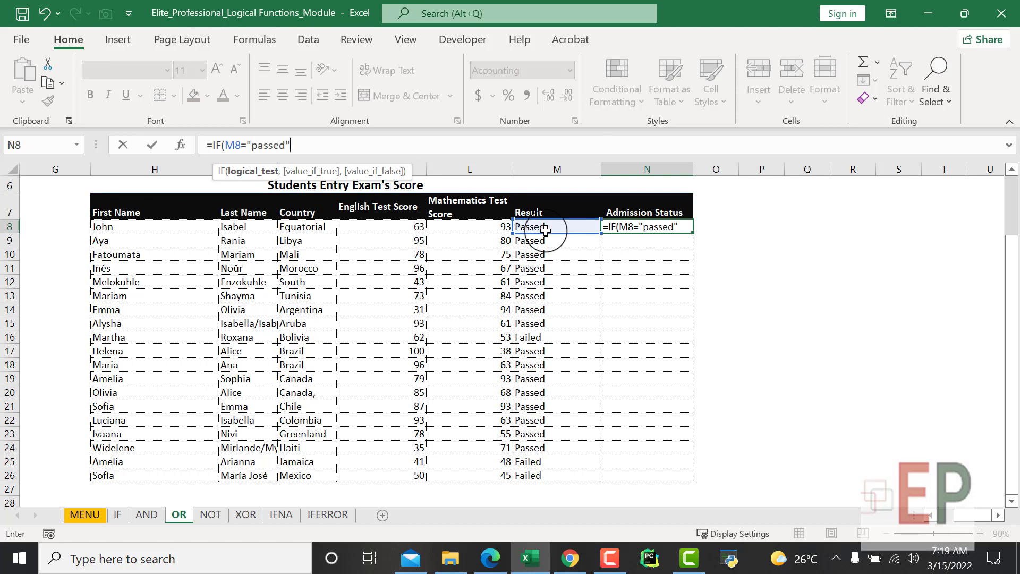
type(",")
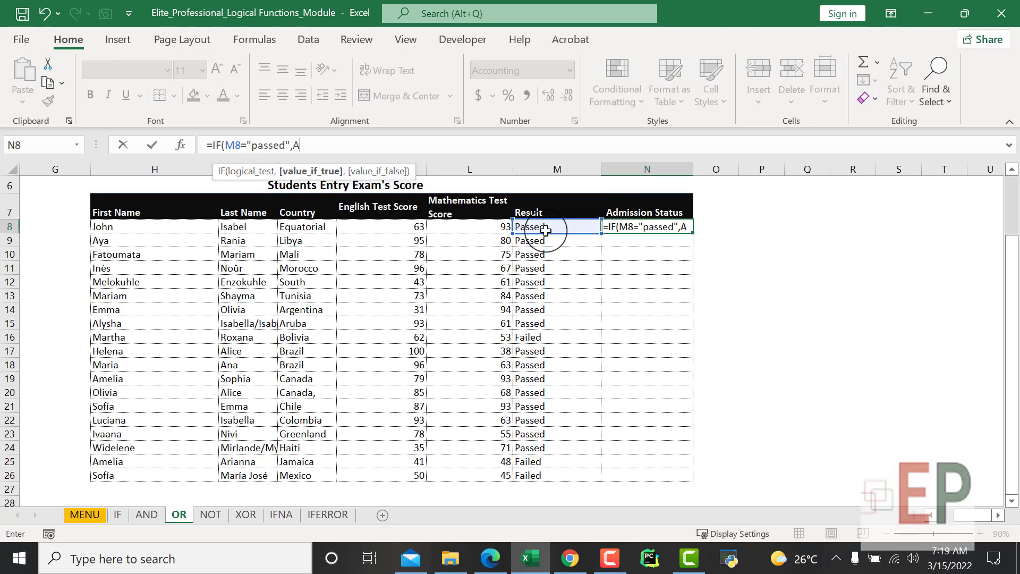
type("Admitted")
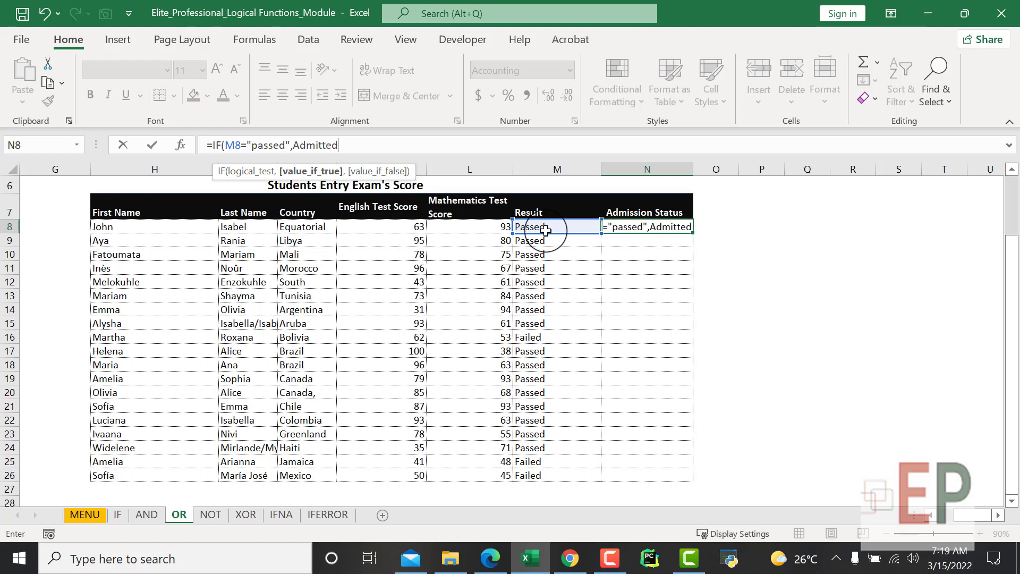
type("\"")
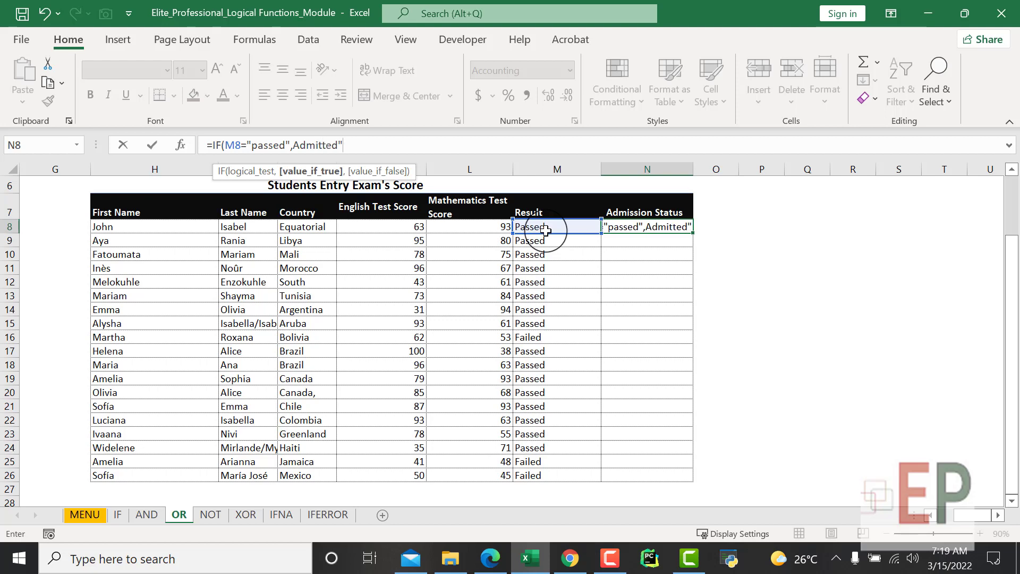
- Add "Try Again Next Year" as the value if false in the N8 formula
type(",T")
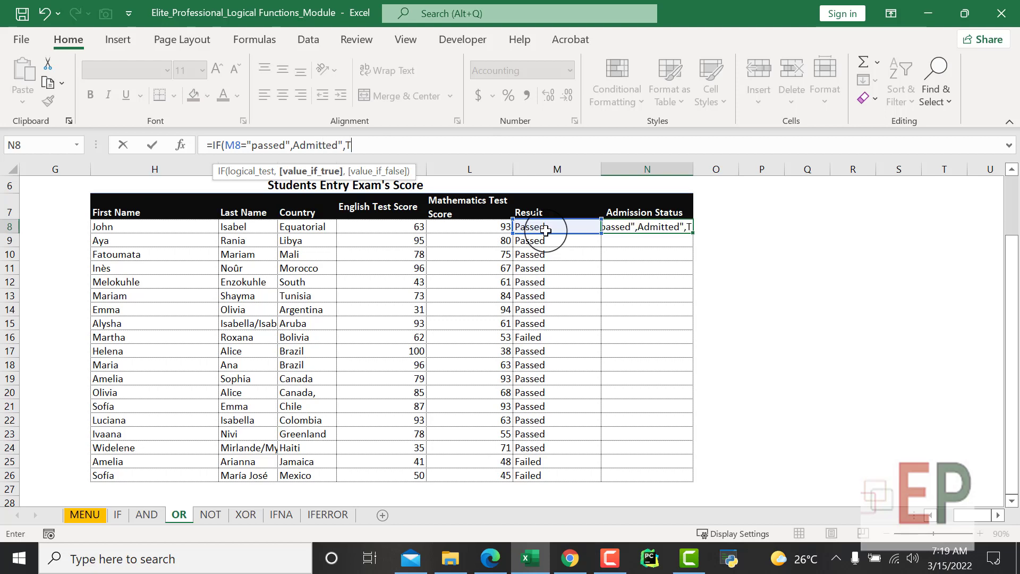
key("BackSpace")
type("\"T")
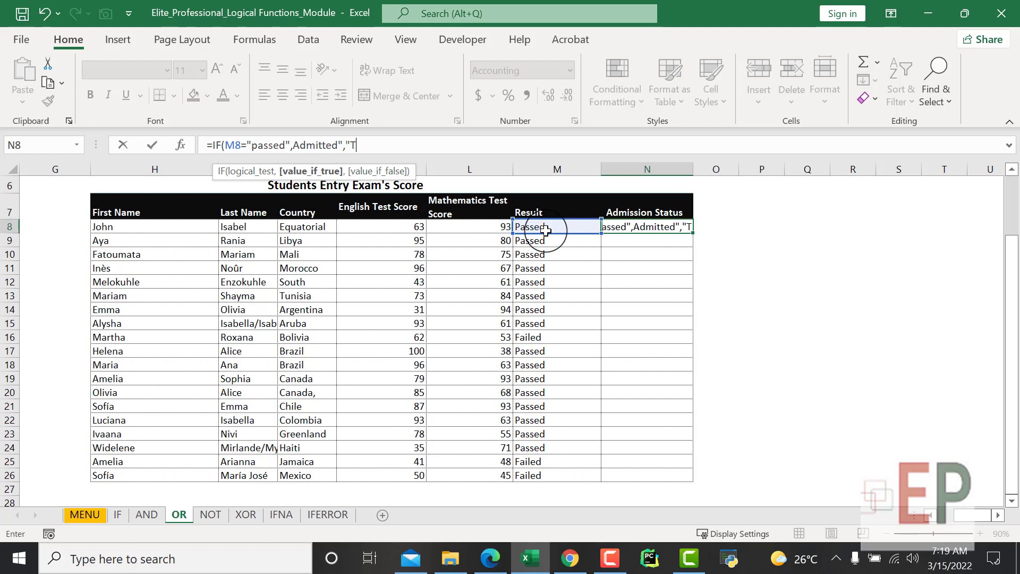
type("ry A")
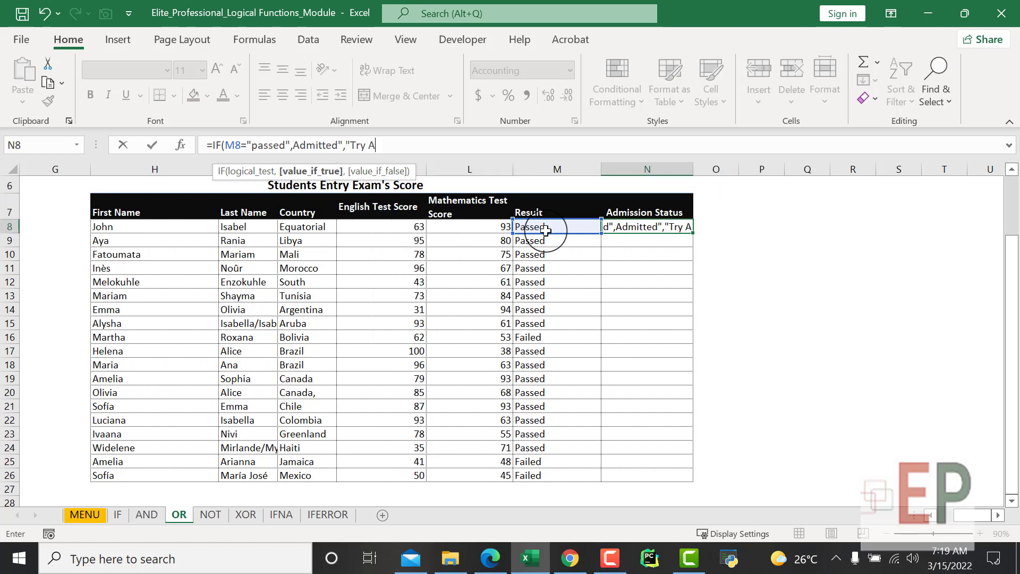
type("gain N")
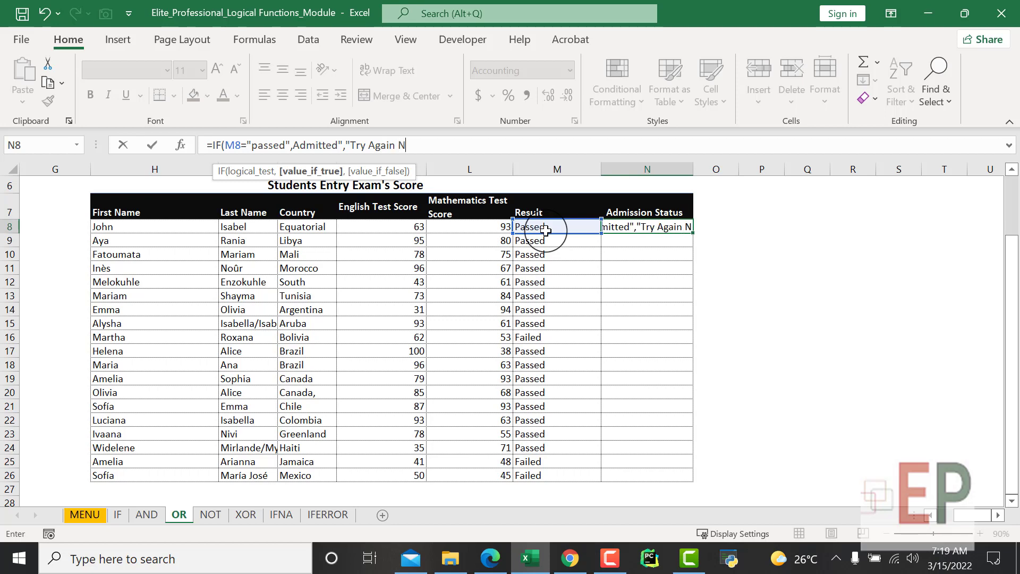
type("ext ")
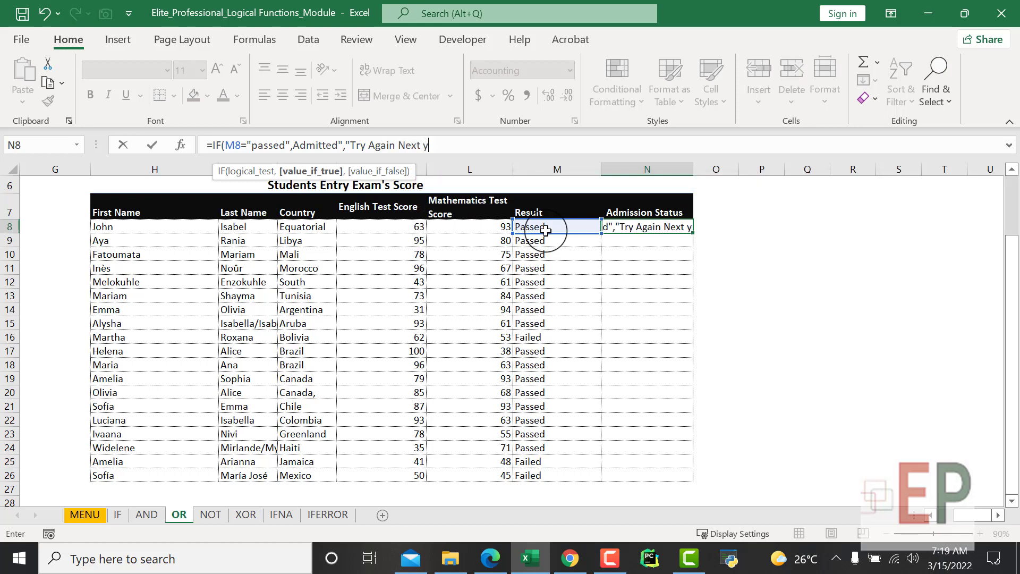
type("yEA")
key("BackSpace")
key("BackSpace")
key("BackSpace")
type("Year")
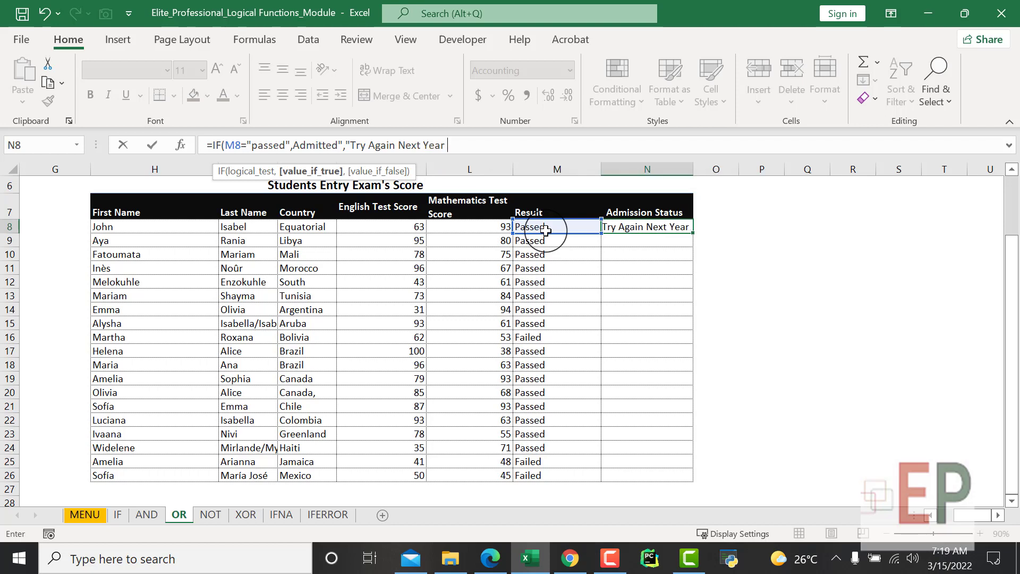
key("BackSpace")
type("\"")
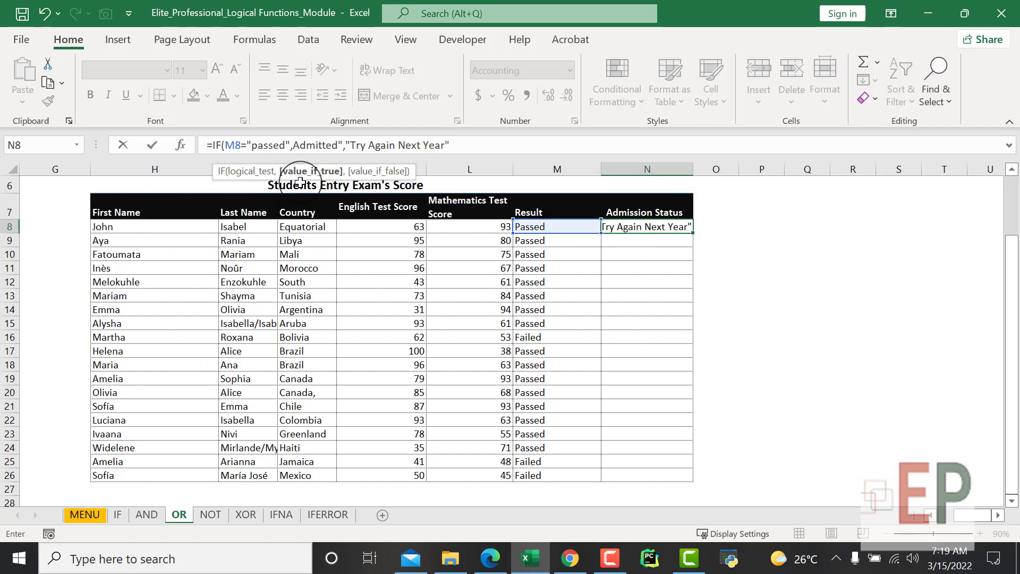
- Insert the missing opening quotation mark before Admitted in the N8 formula and complete the formula
left_click(294, 145)
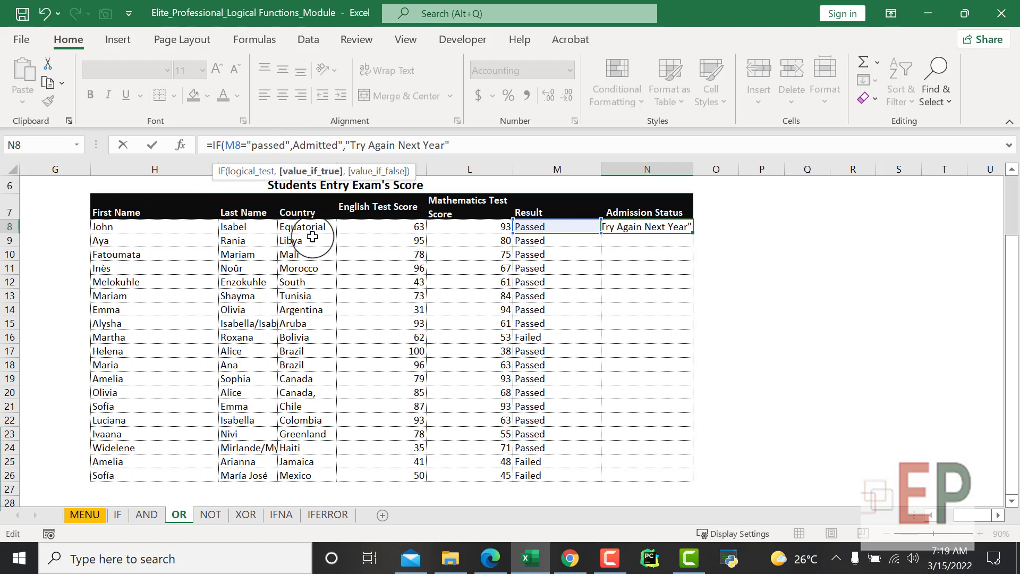
type("\"")
key("Return")
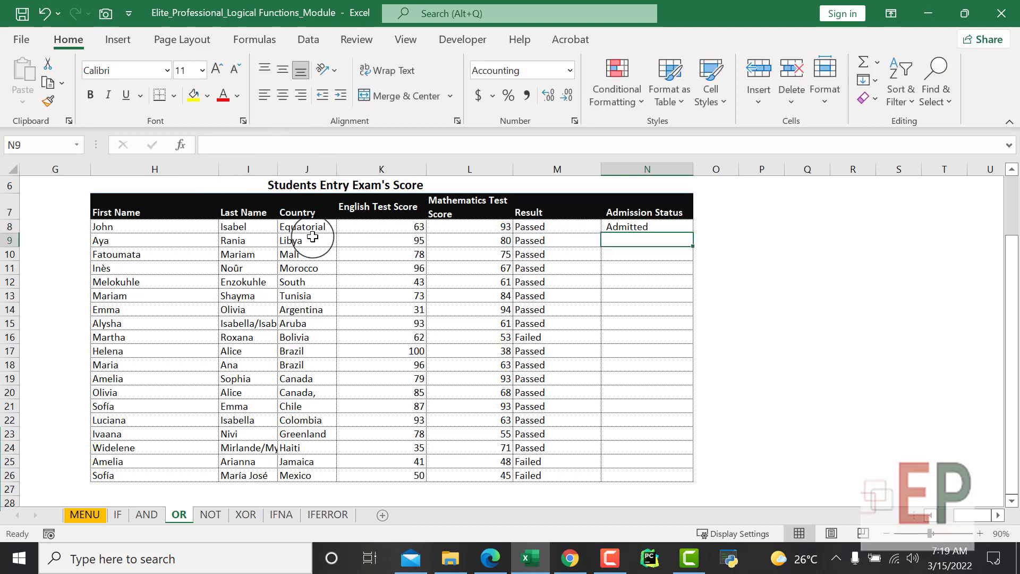
- Fill the N8 formula down the Admission Status column to N26 and widen column N to fit the text
left_click(653, 227)
double_click(692, 233)
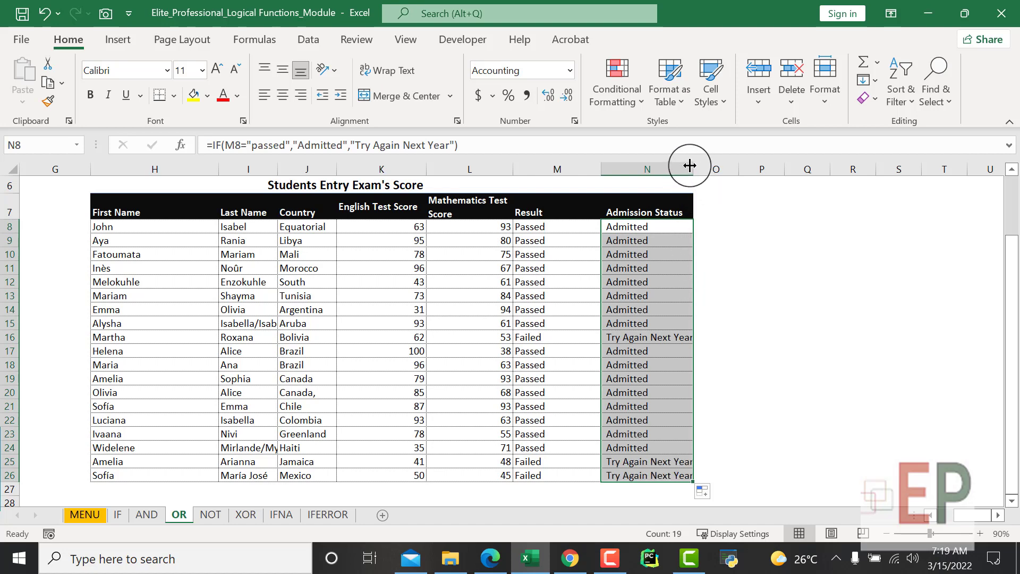
left_click_drag(689, 165, 737, 168)
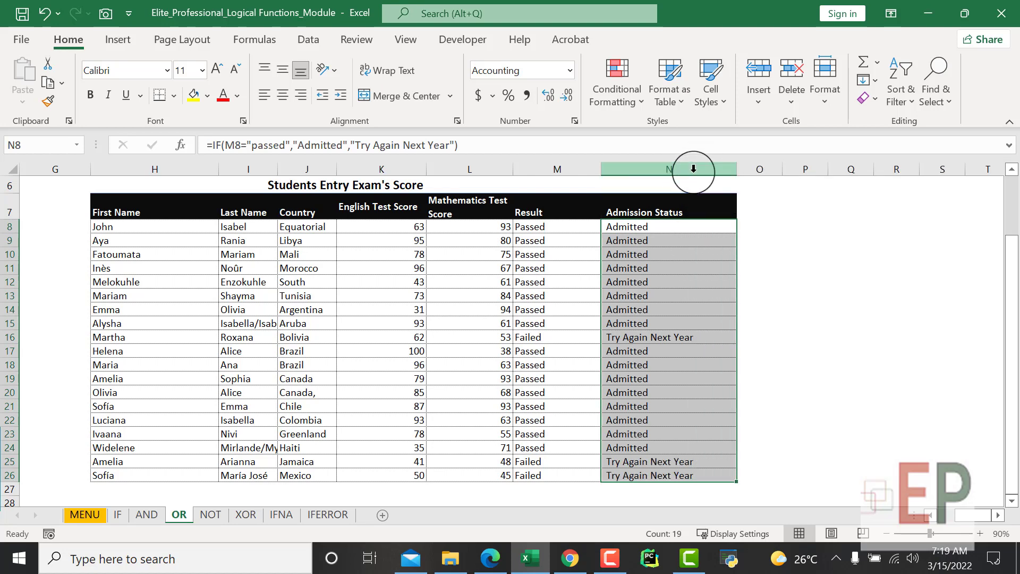
- Check the Admission Status of the failed students in N16 and N25:N26
left_click(674, 337)
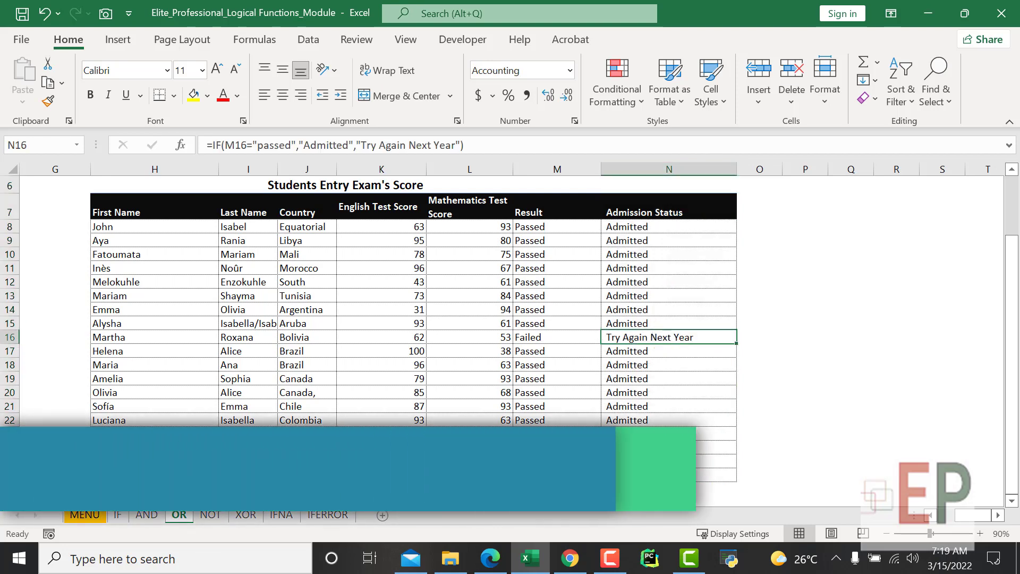
left_click_drag(664, 461, 664, 475)
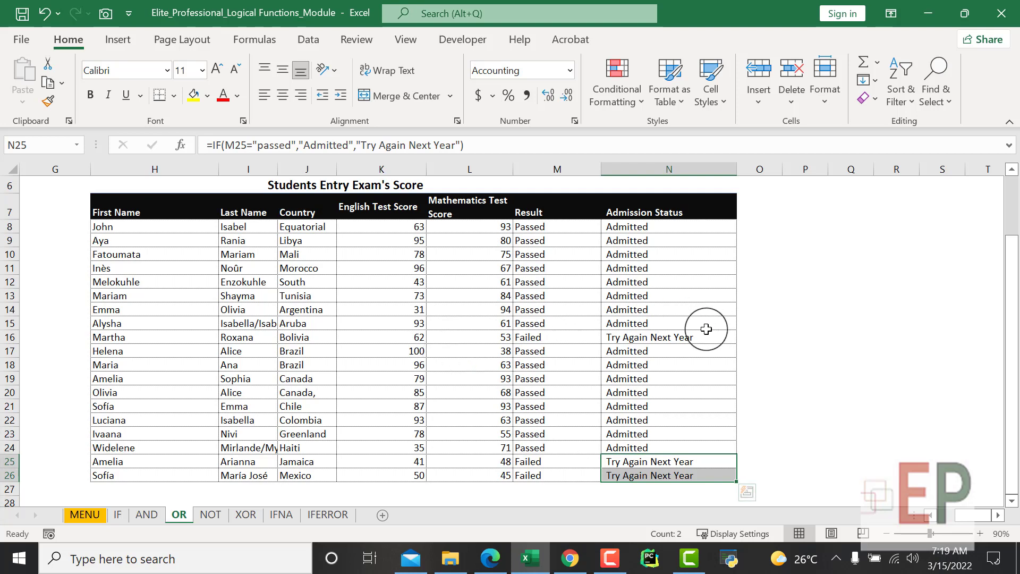
left_click(788, 313)
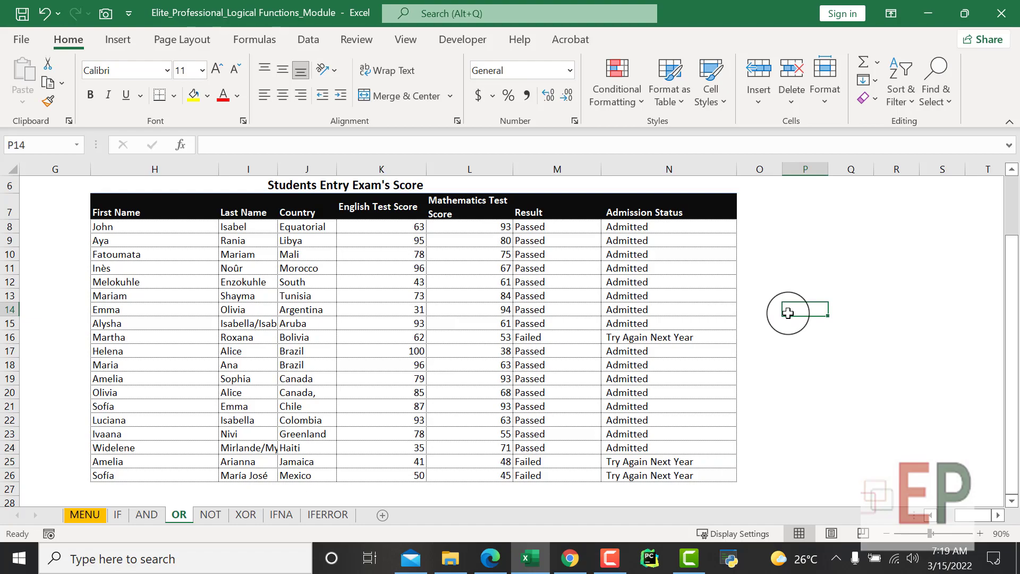